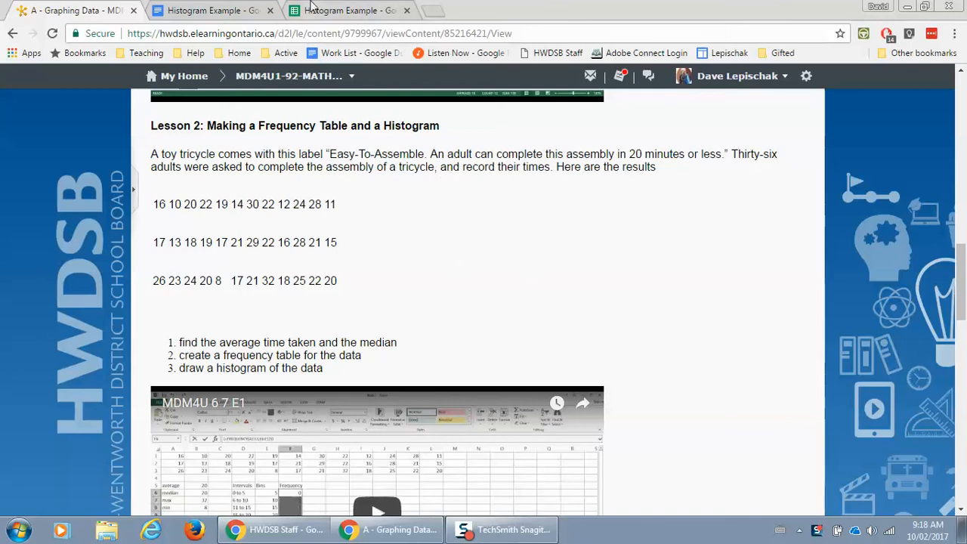
Open the Histogram Example document and spreadsheet, then select the lesson's three rows of assembly times.
{"action": "left_click", "coordinate": [215, 11]}
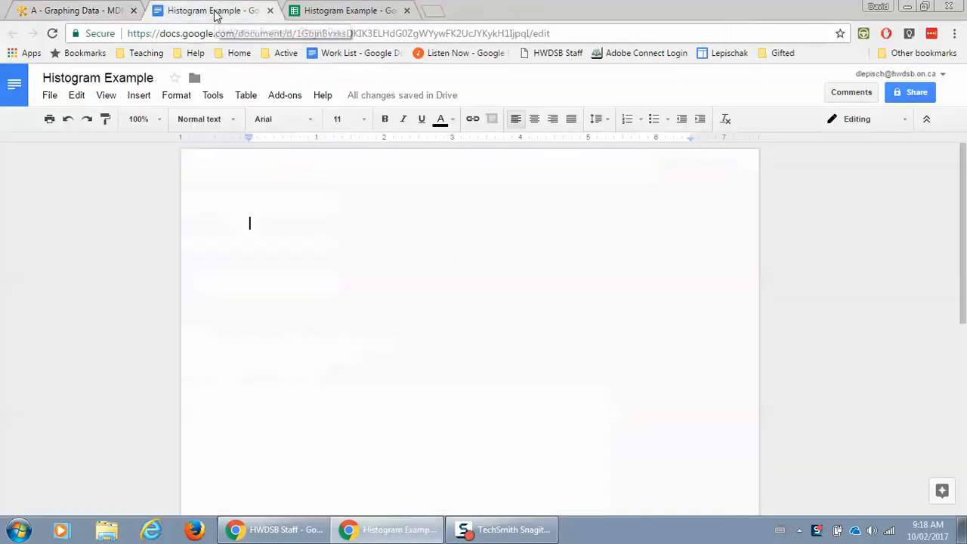
{"action": "left_click", "coordinate": [340, 13]}
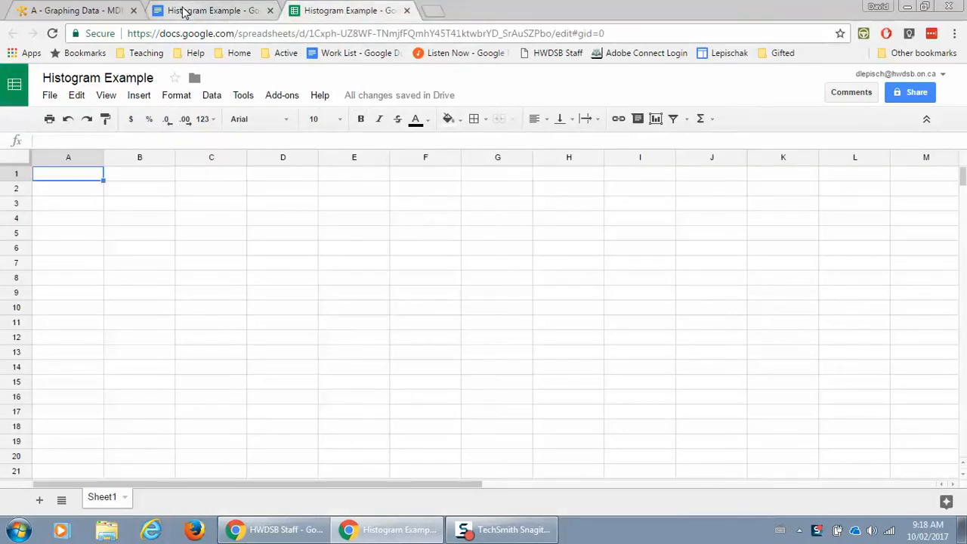
{"action": "left_click", "coordinate": [66, 13]}
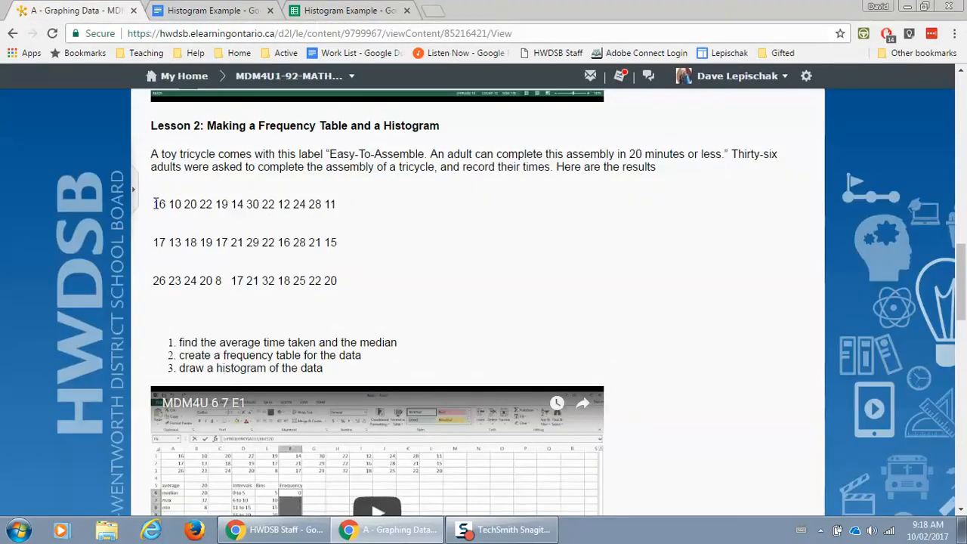
{"action": "left_click_drag", "start_coordinate": [154, 204], "coordinate": [367, 279]}
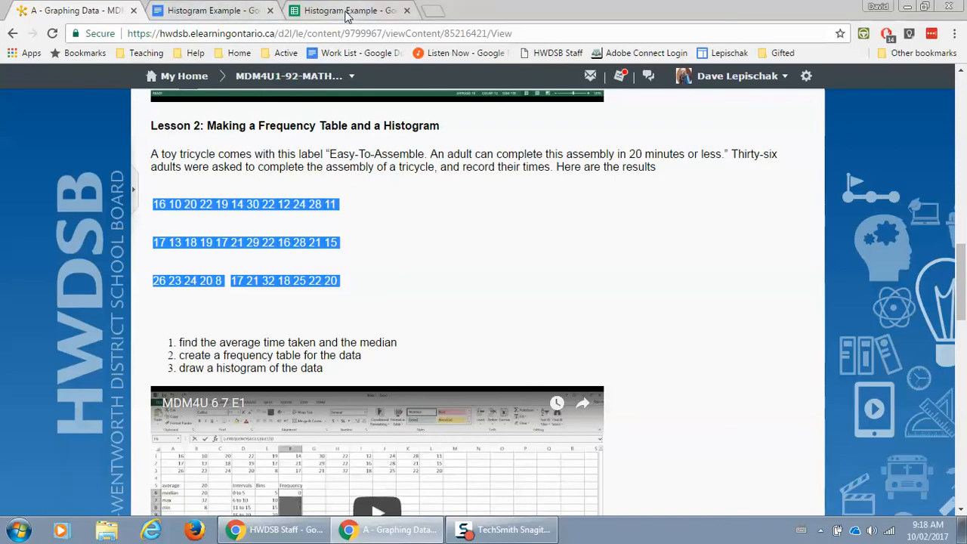
Paste the times into the Histogram Example spreadsheet, undo the alternating-row paste, and go to the document.
{"action": "left_click", "coordinate": [317, 11]}
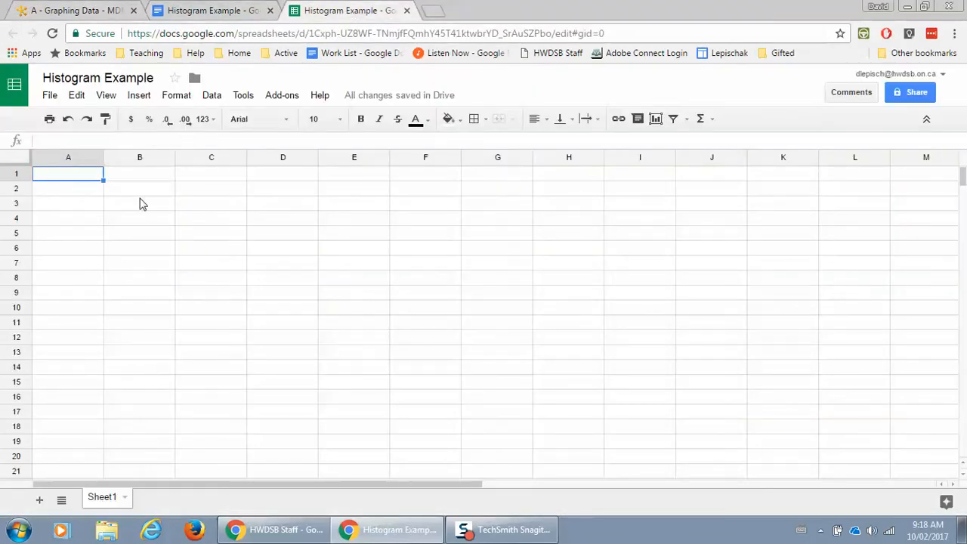
{"action": "key", "text": "ctrl+v"}
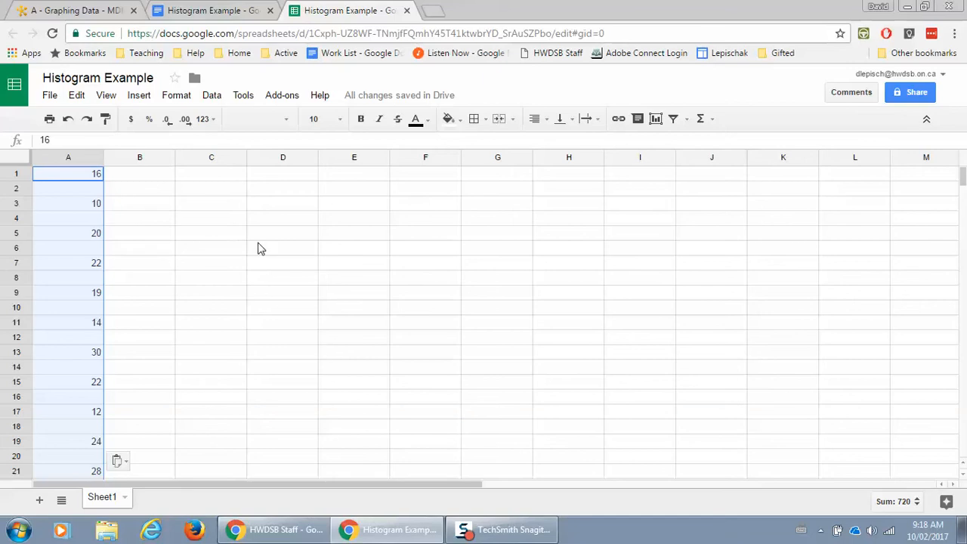
{"action": "key", "text": "ctrl+z"}
{"action": "left_click", "coordinate": [206, 10]}
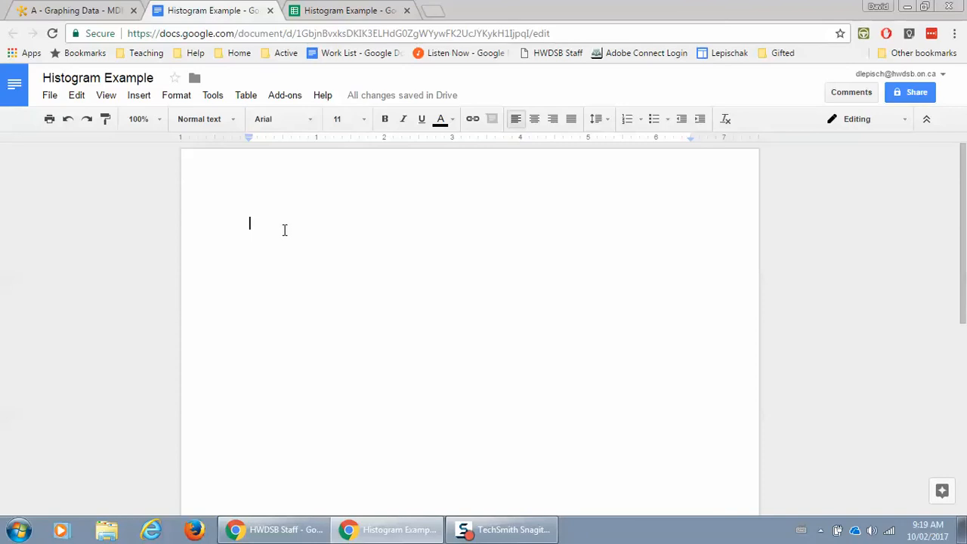
Paste the assembly times into the Histogram Example Doc one per line and copy the list from 16 to 20.
{"action": "key", "text": "ctrl+v"}
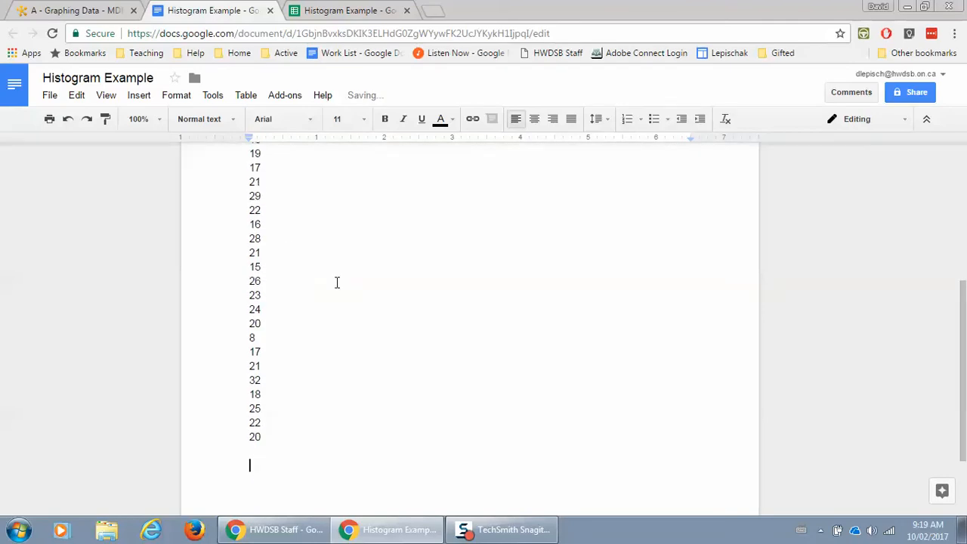
{"action": "scroll", "coordinate": [337, 283], "scroll_direction": "up", "scroll_amount": 2}
{"action": "scroll", "coordinate": [336, 282], "scroll_direction": "up", "scroll_amount": 3}
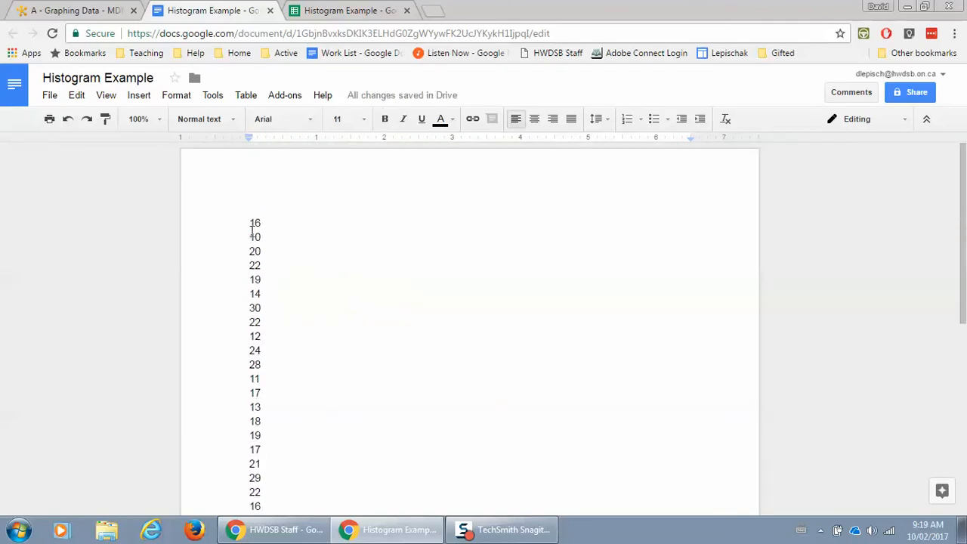
{"action": "left_click", "coordinate": [388, 235]}
{"action": "left_click_drag", "start_coordinate": [248, 223], "coordinate": [270, 438]}
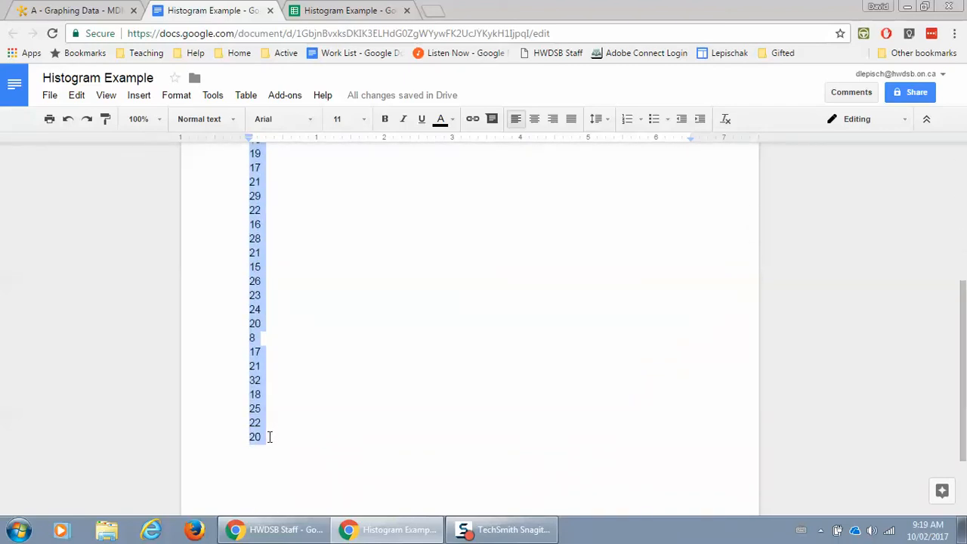
{"action": "left_click", "coordinate": [349, 11]}
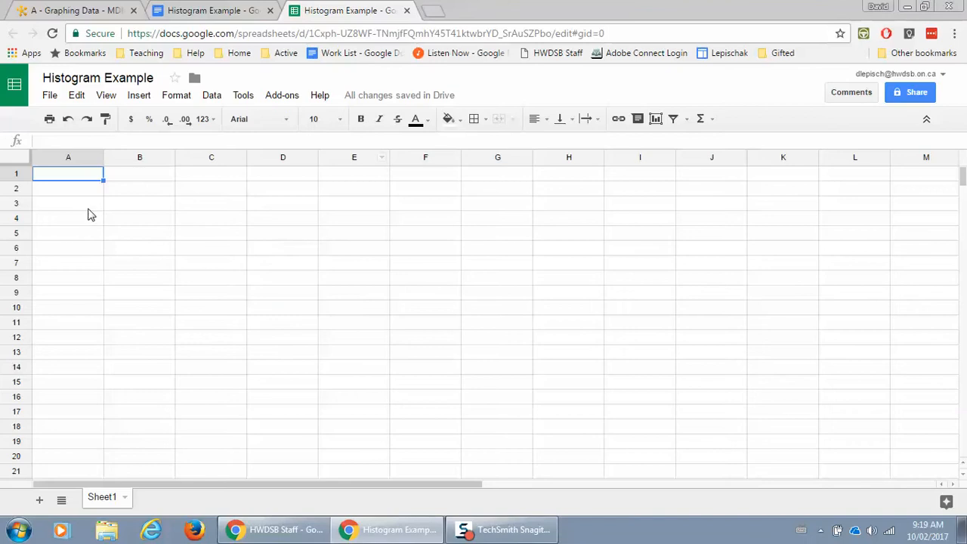
Paste the 36 assembly times into column A and select A1:A36.
{"action": "key", "text": "ctrl+v"}
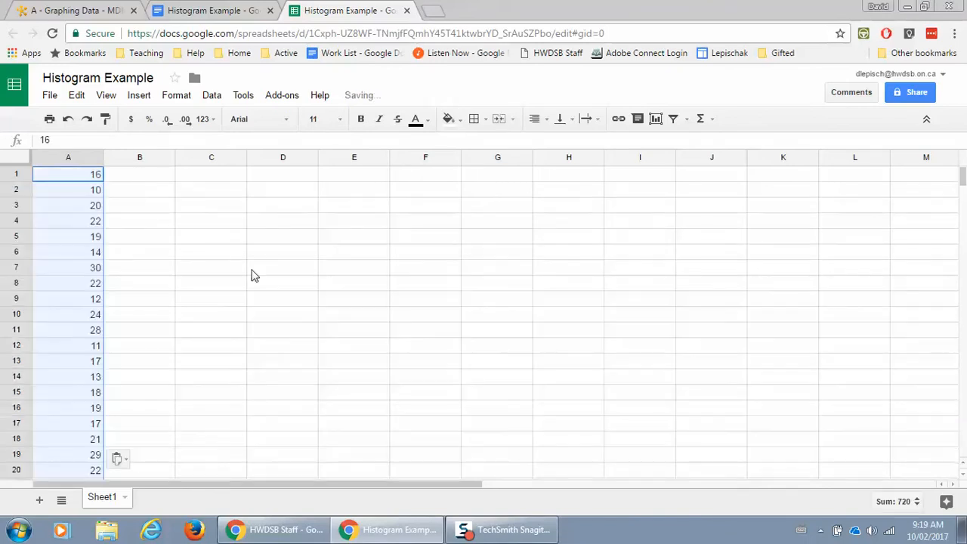
{"action": "scroll", "coordinate": [300, 358], "scroll_direction": "down", "scroll_amount": 3}
{"action": "scroll", "coordinate": [300, 358], "scroll_direction": "down", "scroll_amount": 6}
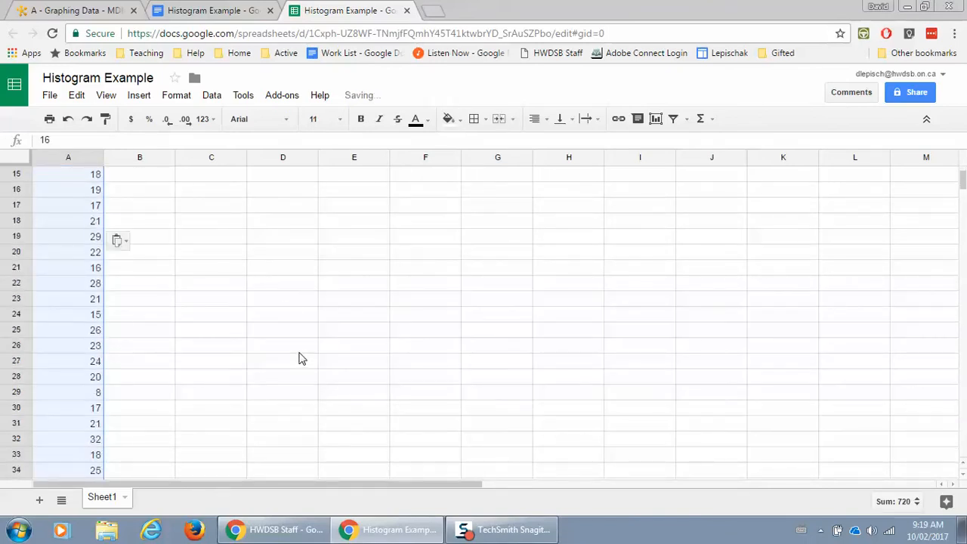
{"action": "scroll", "coordinate": [294, 355], "scroll_direction": "up", "scroll_amount": 3}
{"action": "scroll", "coordinate": [293, 352], "scroll_direction": "down", "scroll_amount": 2}
{"action": "left_click", "coordinate": [205, 334]}
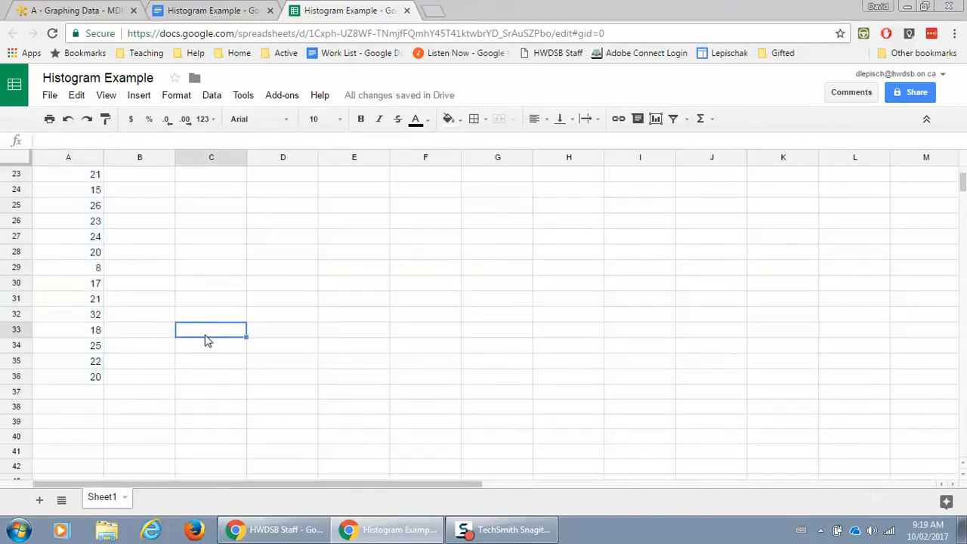
{"action": "scroll", "coordinate": [141, 387], "scroll_direction": "up", "scroll_amount": 7}
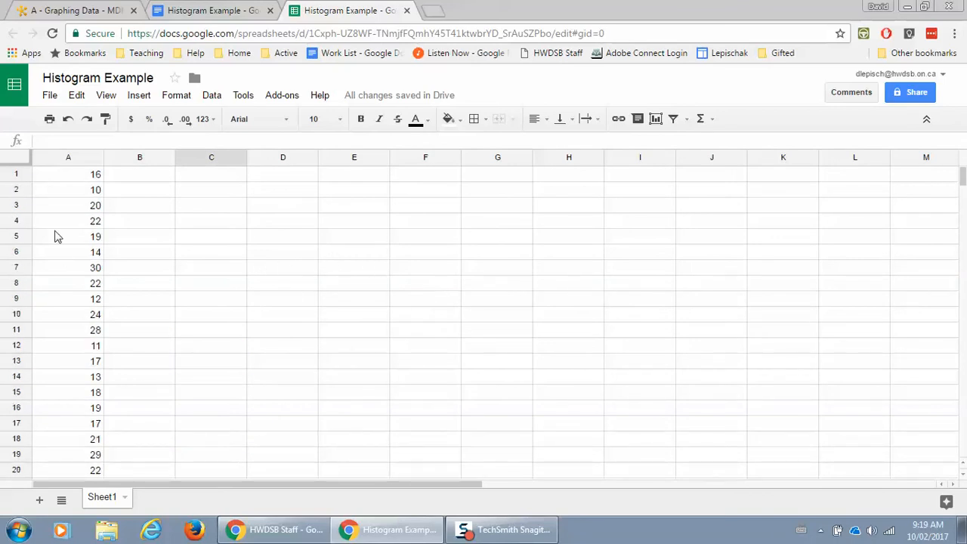
{"action": "left_click_drag", "start_coordinate": [76, 176], "coordinate": [86, 443]}
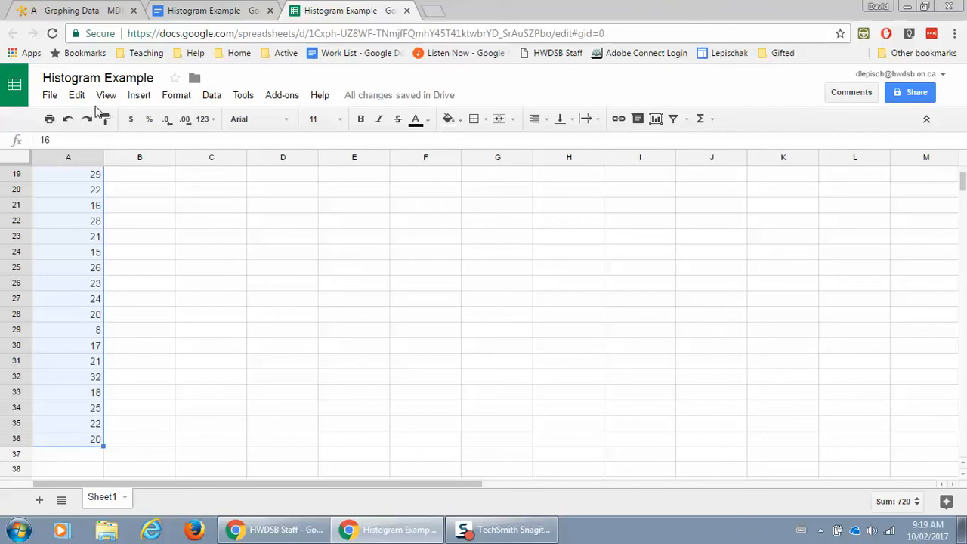
Insert a chart from A1:A36 and change its type to Histogram chart.
{"action": "left_click", "coordinate": [144, 100]}
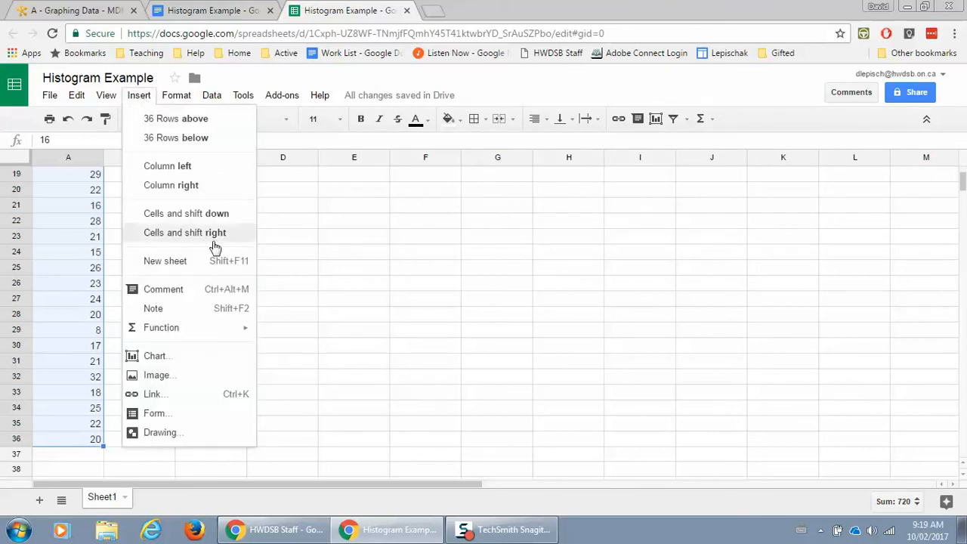
{"action": "left_click", "coordinate": [159, 356]}
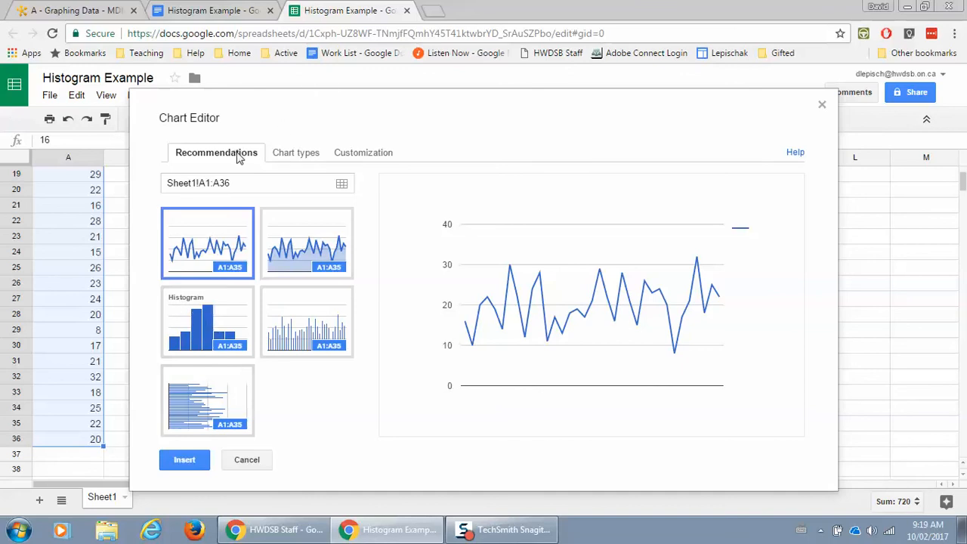
{"action": "left_click", "coordinate": [299, 154]}
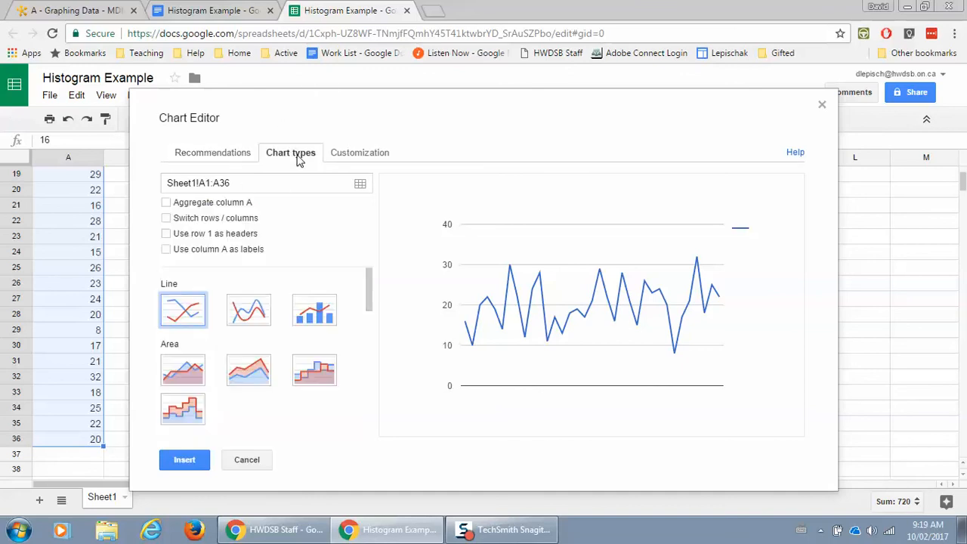
{"action": "left_click_drag", "start_coordinate": [367, 282], "coordinate": [360, 381]}
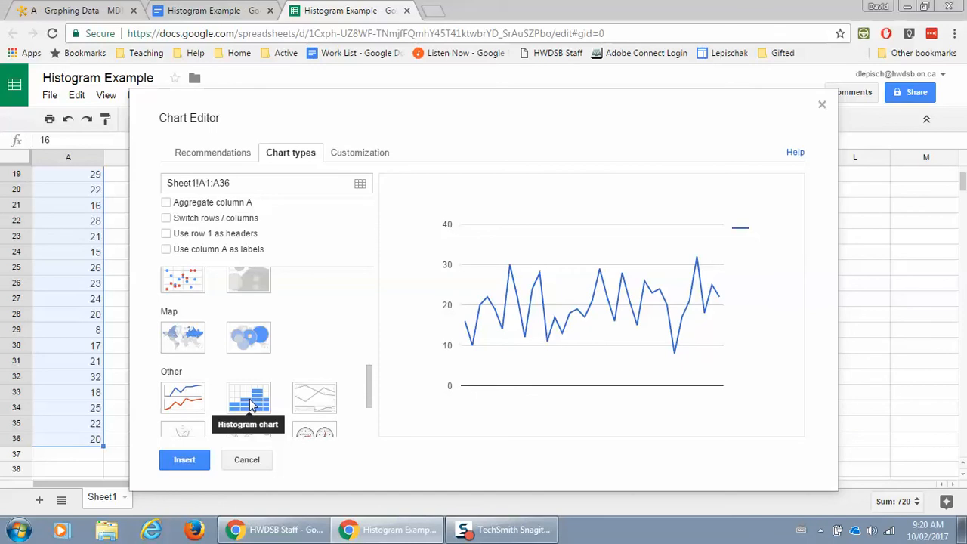
{"action": "left_click", "coordinate": [252, 405]}
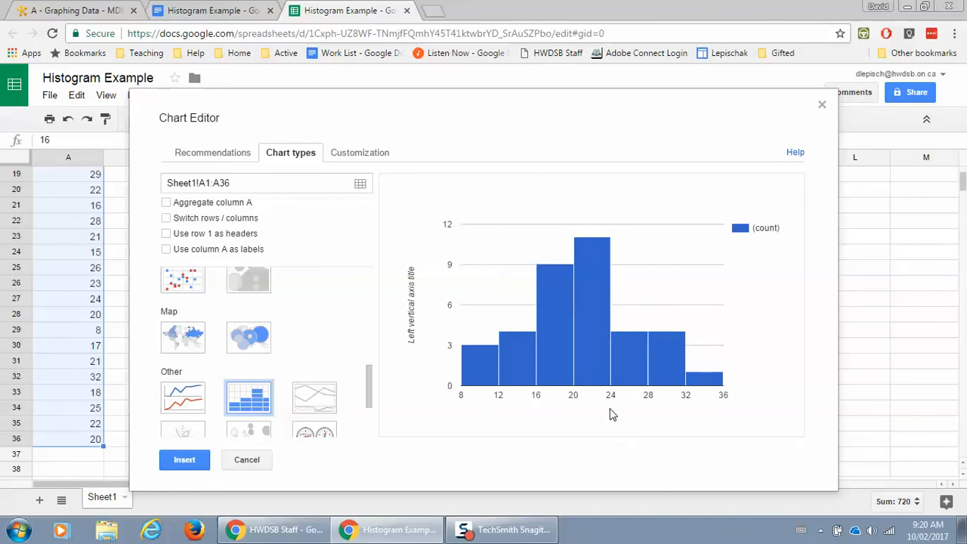
{"action": "left_click", "coordinate": [365, 158]}
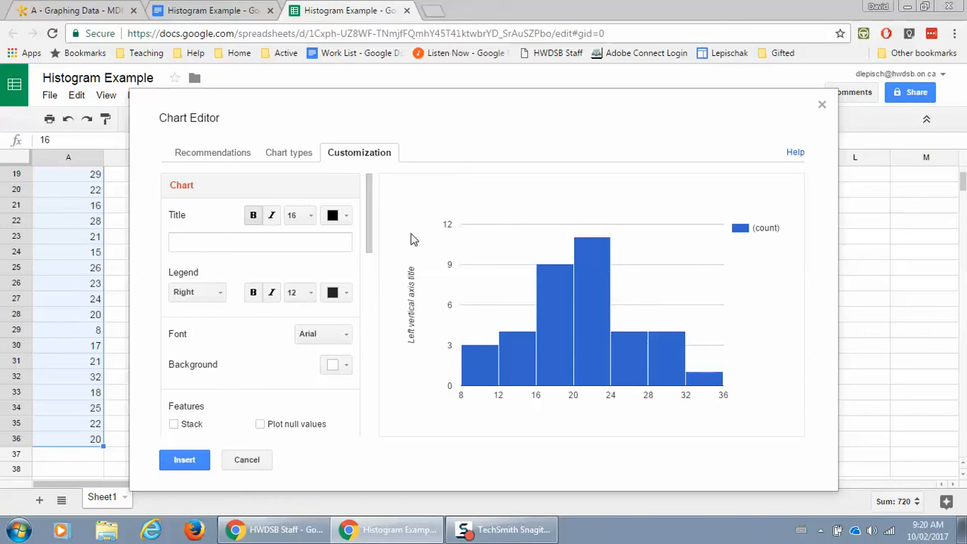
Title the chart 'Time to Assemble Tricycle', set the legend to None, and title the horizontal axis 'Time (minutes)'.
{"action": "left_click", "coordinate": [217, 241]}
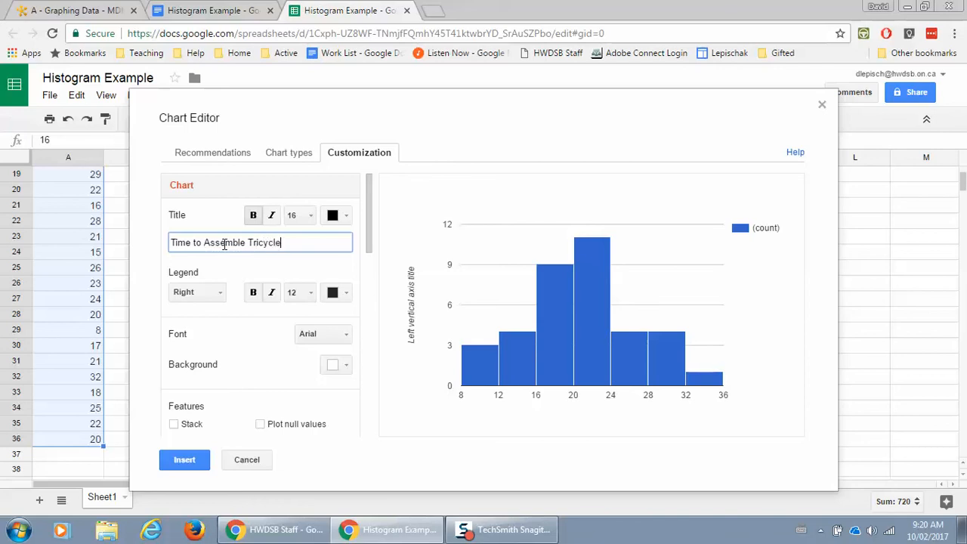
{"action": "left_click", "coordinate": [218, 299]}
{"action": "left_click", "coordinate": [215, 411]}
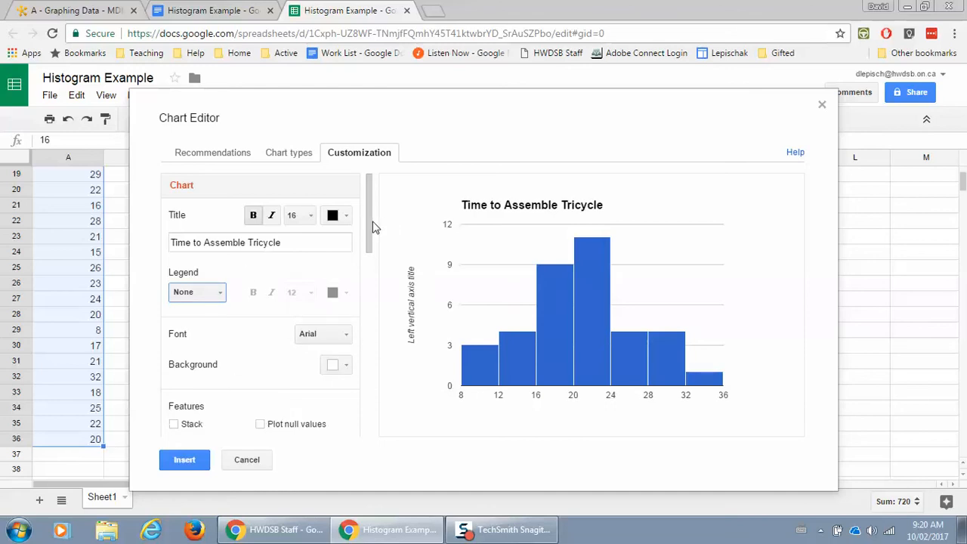
{"action": "left_click_drag", "start_coordinate": [373, 227], "coordinate": [363, 331]}
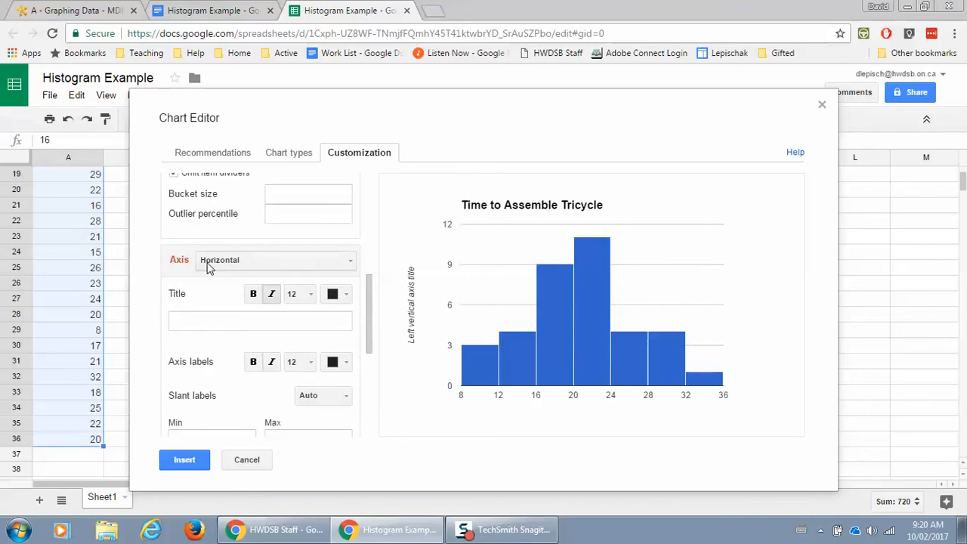
{"action": "left_click", "coordinate": [207, 322]}
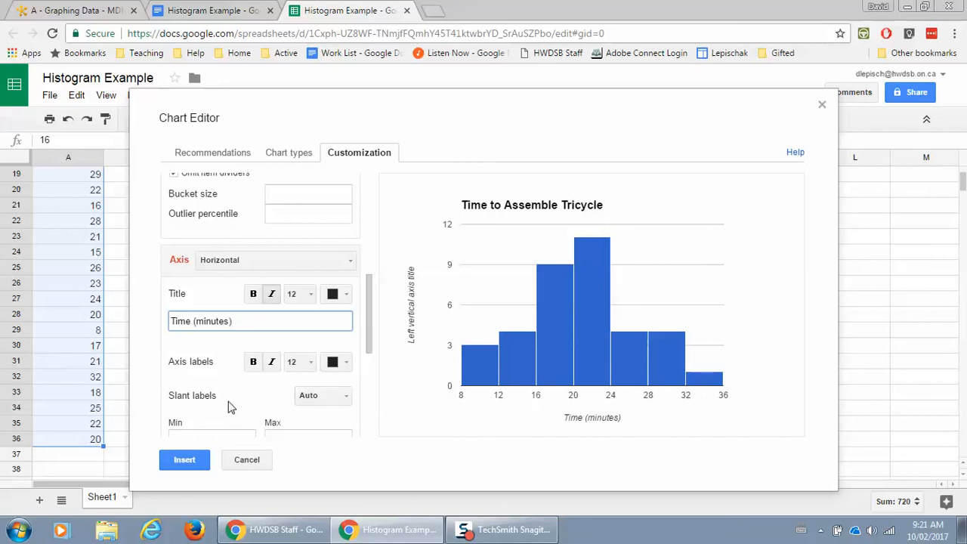
{"action": "scroll", "coordinate": [230, 406], "scroll_direction": "down", "scroll_amount": 1}
{"action": "scroll", "coordinate": [229, 400], "scroll_direction": "up", "scroll_amount": 2}
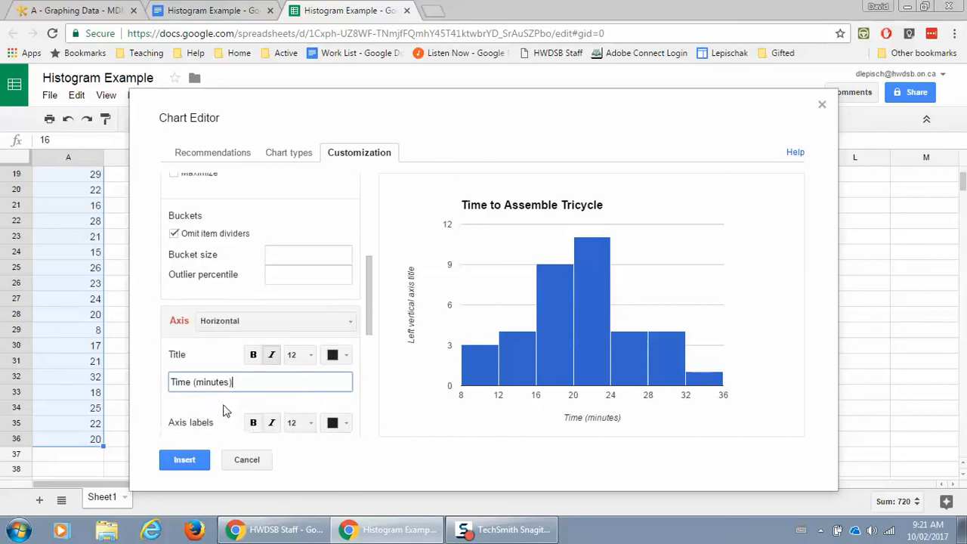
{"action": "scroll", "coordinate": [223, 410], "scroll_direction": "down", "scroll_amount": 1}
Replace the left vertical axis title with 'Frequency', then return to the Horizontal axis settings.
{"action": "left_click", "coordinate": [350, 260]}
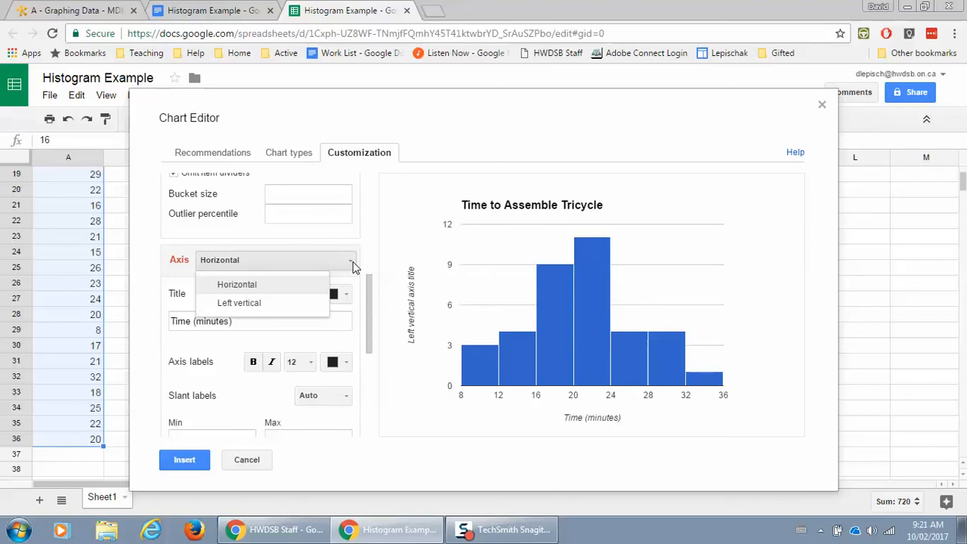
{"action": "left_click", "coordinate": [253, 304]}
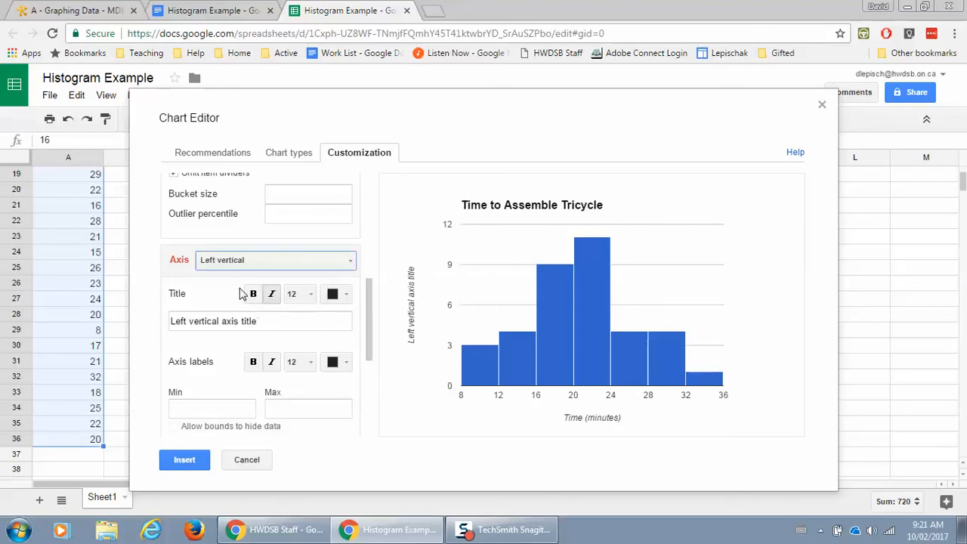
{"action": "left_click", "coordinate": [275, 321]}
{"action": "left_click_drag", "start_coordinate": [275, 321], "coordinate": [170, 321]}
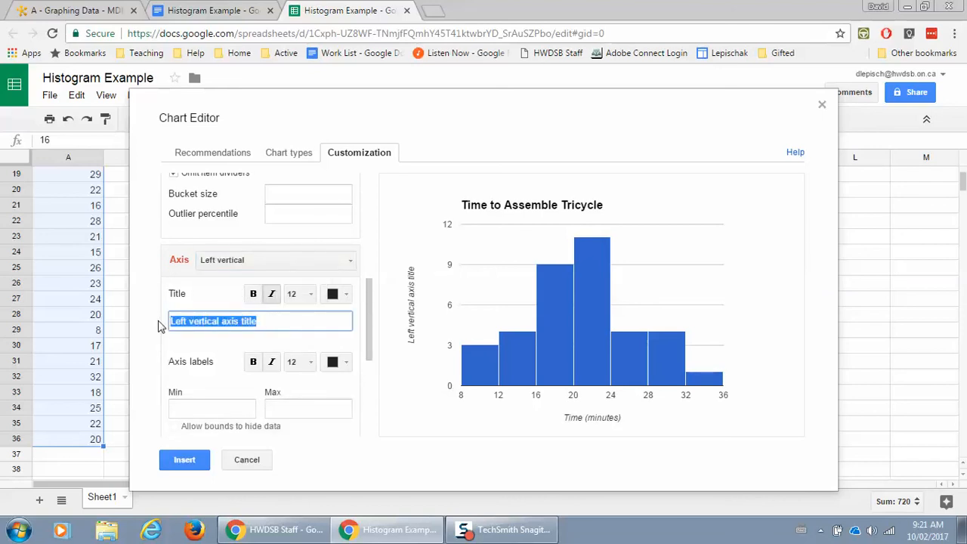
{"action": "type", "text": "Frequency"}
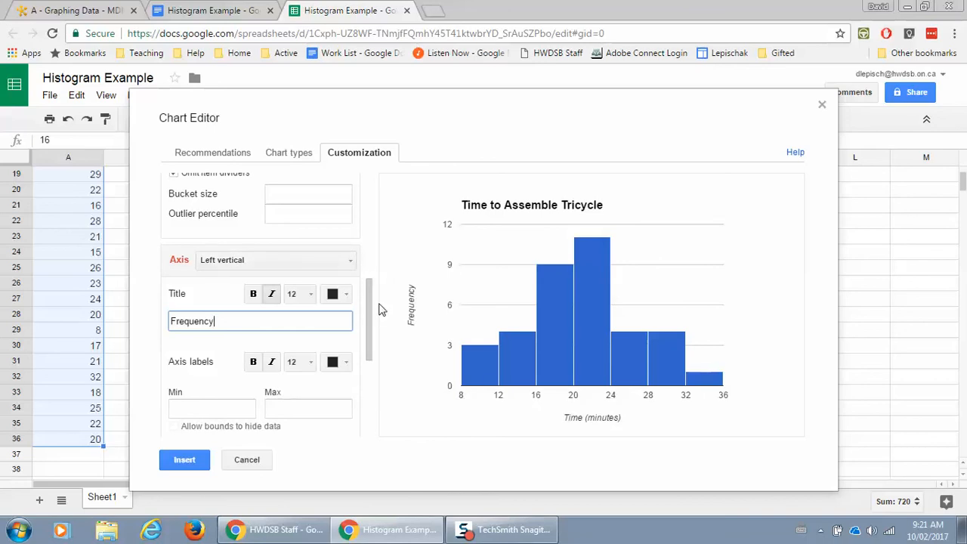
{"action": "left_click", "coordinate": [348, 260]}
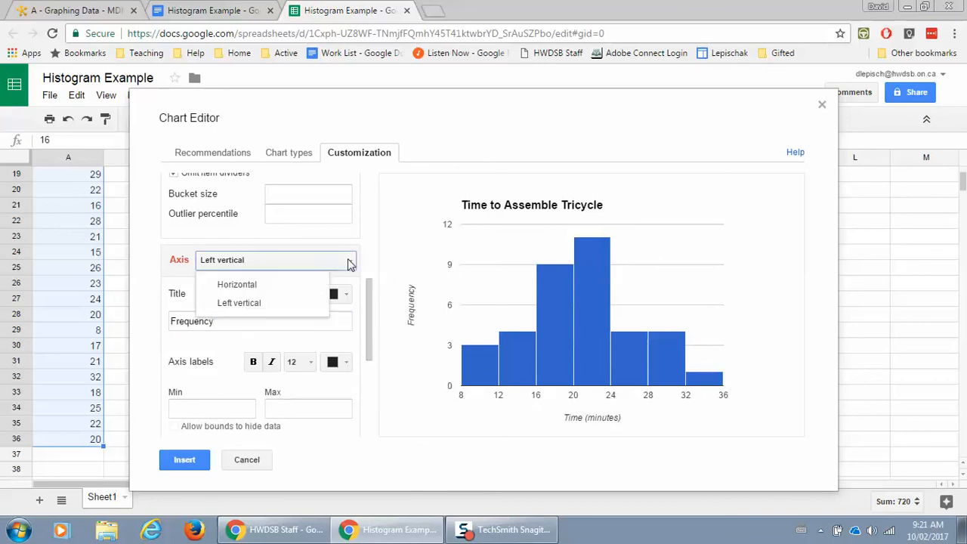
{"action": "left_click", "coordinate": [250, 284]}
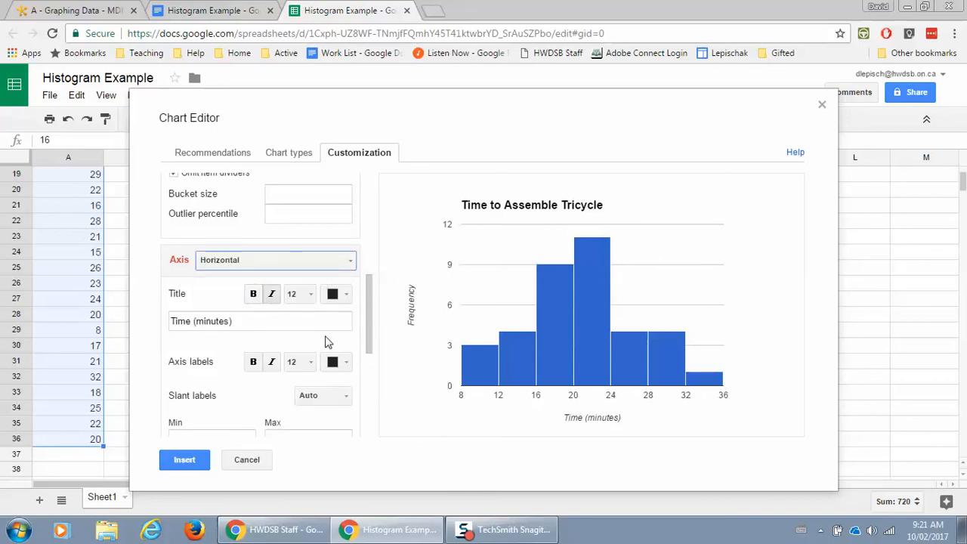
{"action": "scroll", "coordinate": [367, 303], "scroll_direction": "down", "scroll_amount": 1}
{"action": "left_click", "coordinate": [235, 364]}
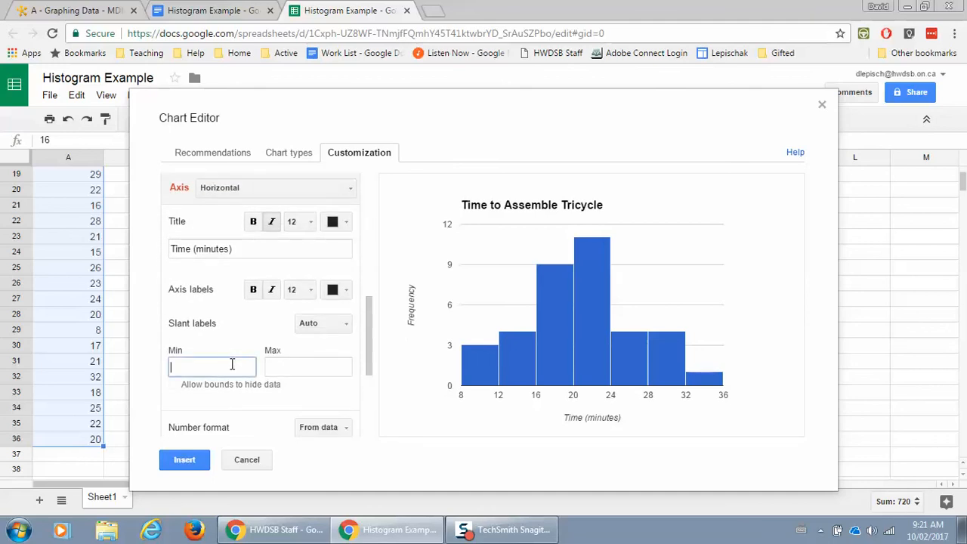
{"action": "type", "text": "0"}
{"action": "left_click", "coordinate": [283, 364]}
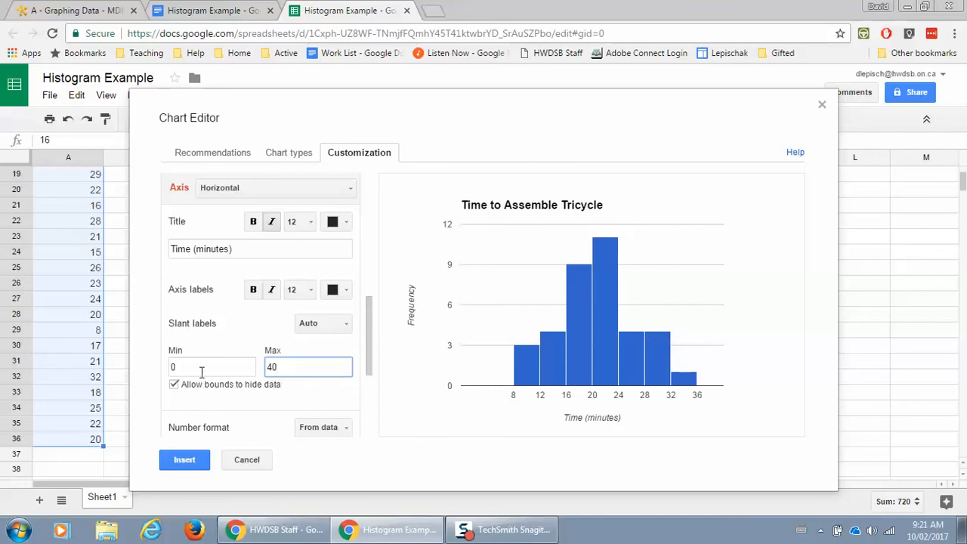
{"action": "double_click", "coordinate": [169, 367]}
{"action": "key", "text": "BackSpace"}
{"action": "double_click", "coordinate": [302, 367]}
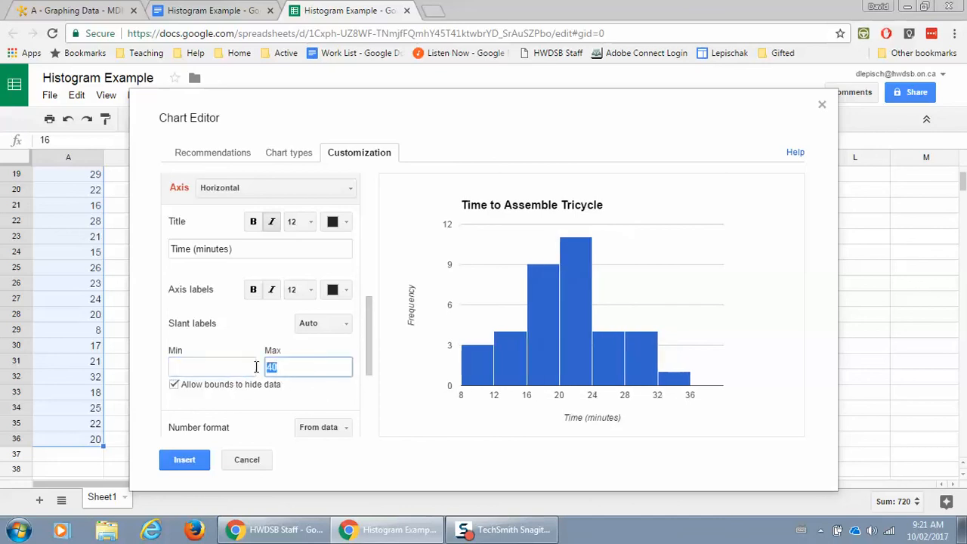
{"action": "key", "text": "BackSpace"}
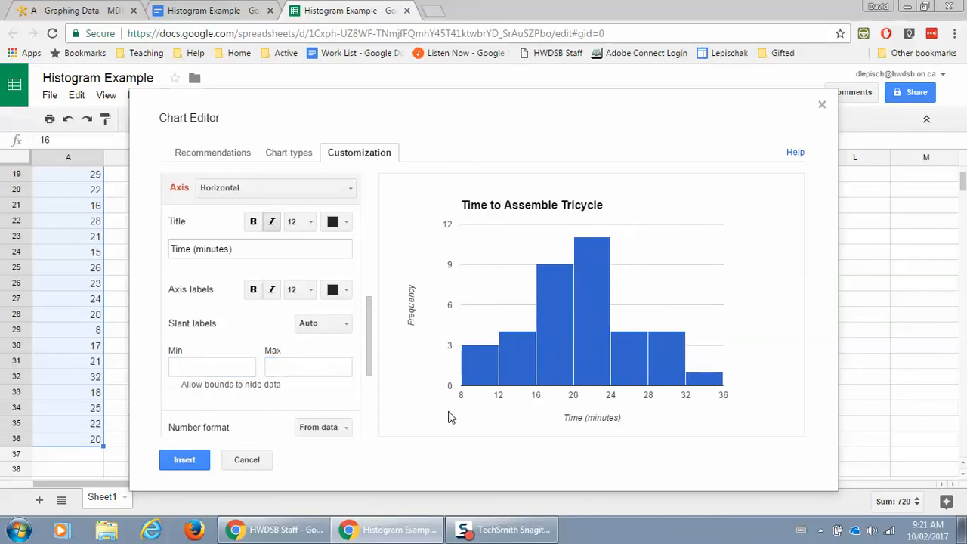
{"action": "scroll", "coordinate": [312, 376], "scroll_direction": "up", "scroll_amount": 2}
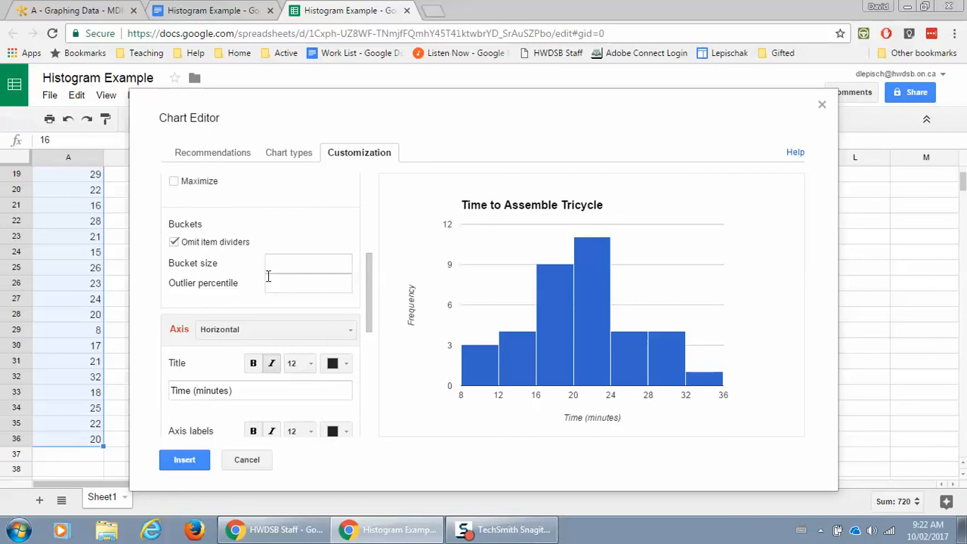
Set the histogram's bucket size to 5 and insert the chart onto the sheet.
{"action": "left_click", "coordinate": [287, 261]}
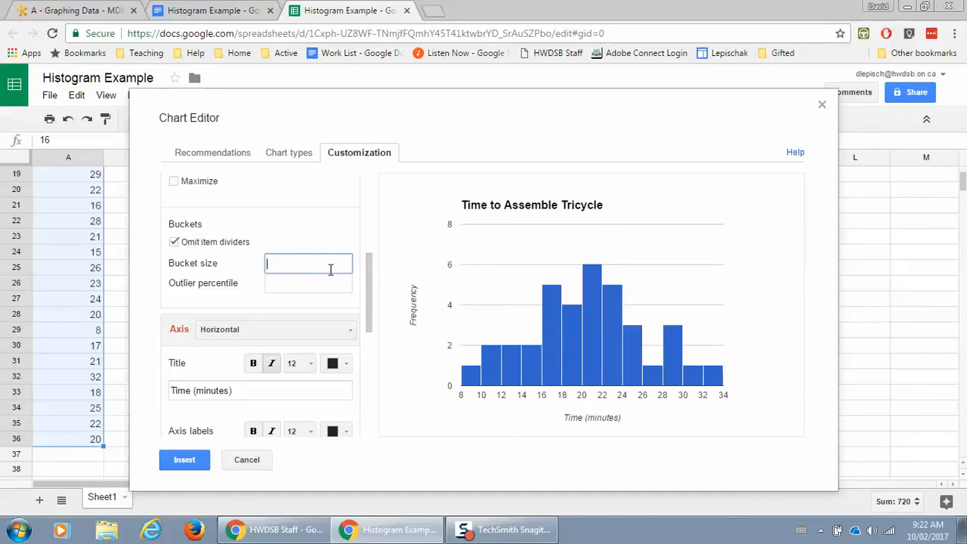
{"action": "type", "text": "7"}
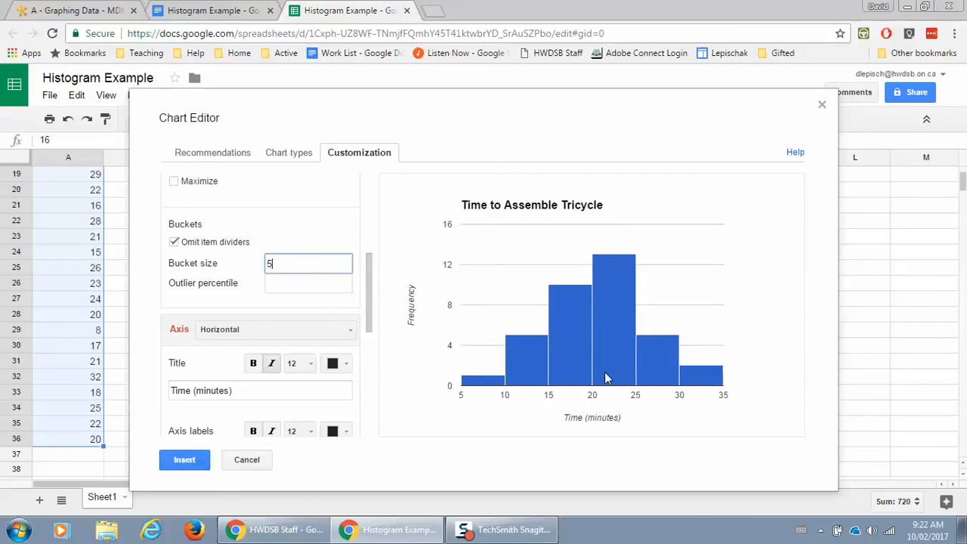
{"action": "left_click", "coordinate": [191, 461]}
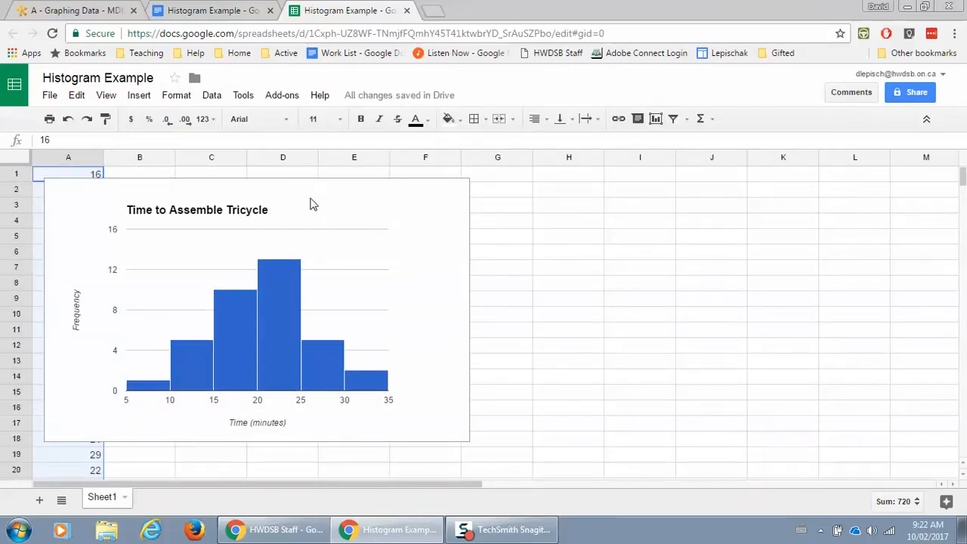
Drag the histogram right to cover columns B to H, then select and copy it.
{"action": "left_click_drag", "start_coordinate": [351, 211], "coordinate": [448, 209]}
{"action": "left_click", "coordinate": [668, 253]}
{"action": "left_click", "coordinate": [442, 208]}
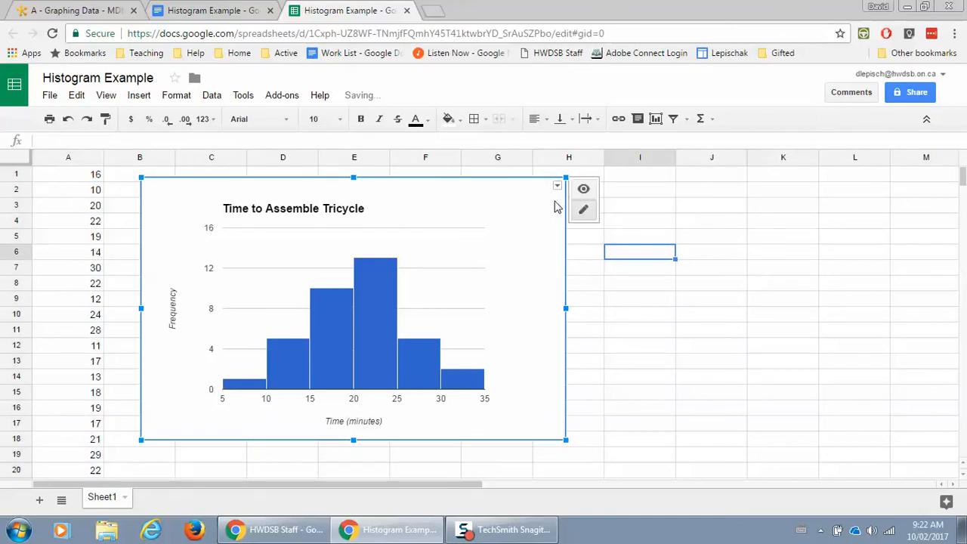
{"action": "left_click", "coordinate": [557, 186]}
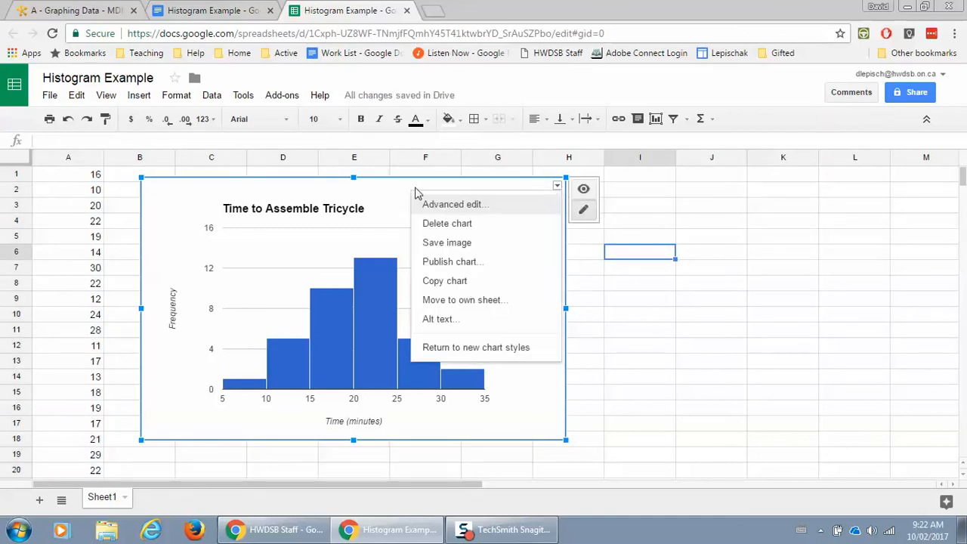
{"action": "left_click", "coordinate": [374, 187]}
{"action": "left_click", "coordinate": [805, 302]}
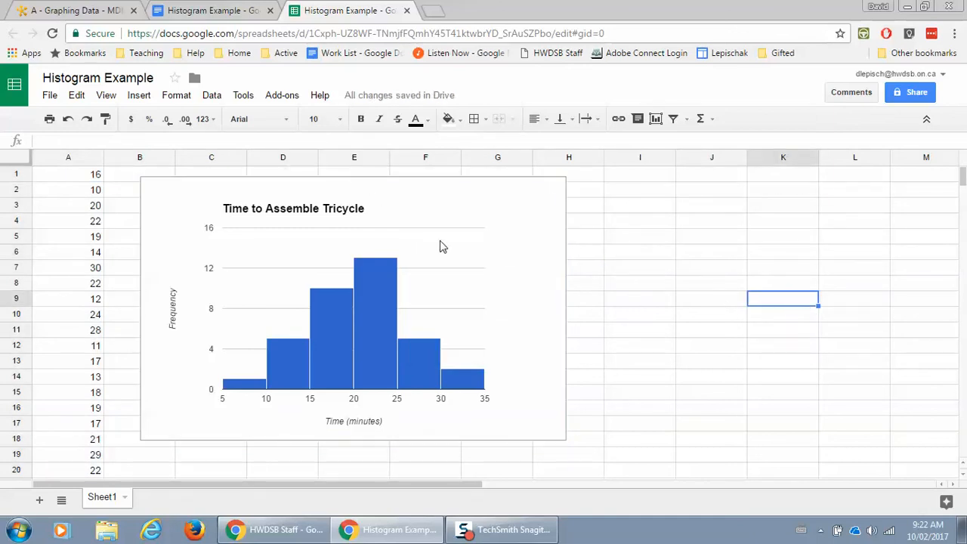
{"action": "left_click", "coordinate": [491, 204]}
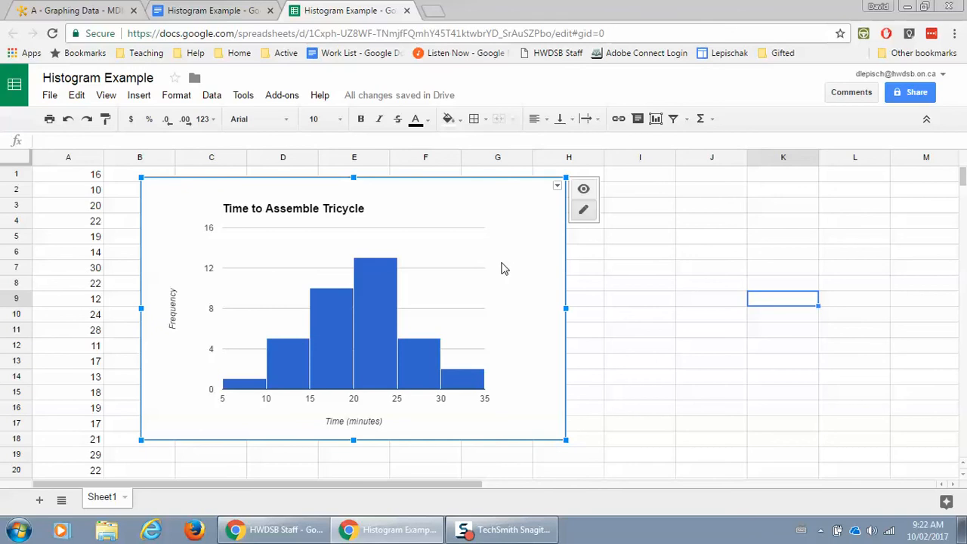
{"action": "key", "text": "Escape"}
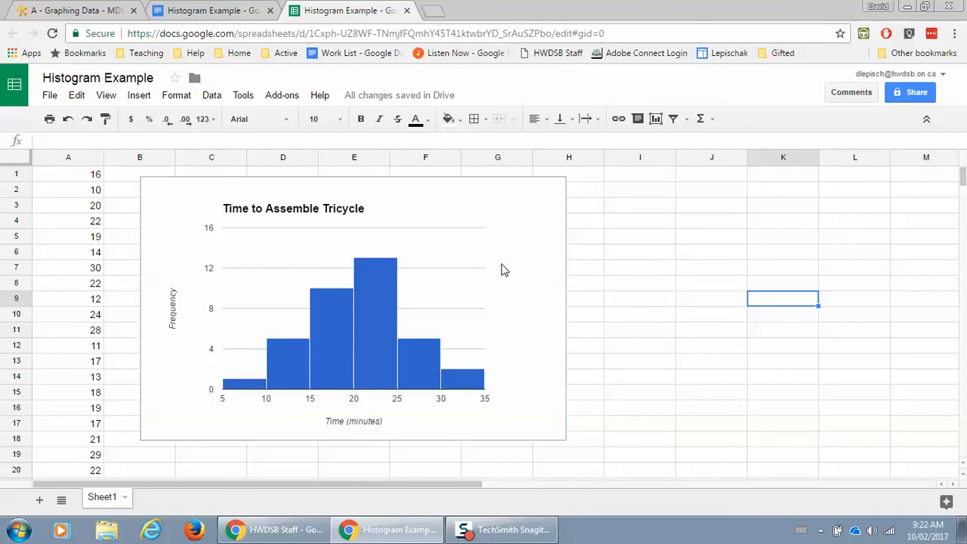
{"action": "left_click", "coordinate": [230, 12]}
Add an empty line above the number list and paste the histogram with Don't link.
{"action": "scroll", "coordinate": [325, 225], "scroll_direction": "up", "scroll_amount": 5}
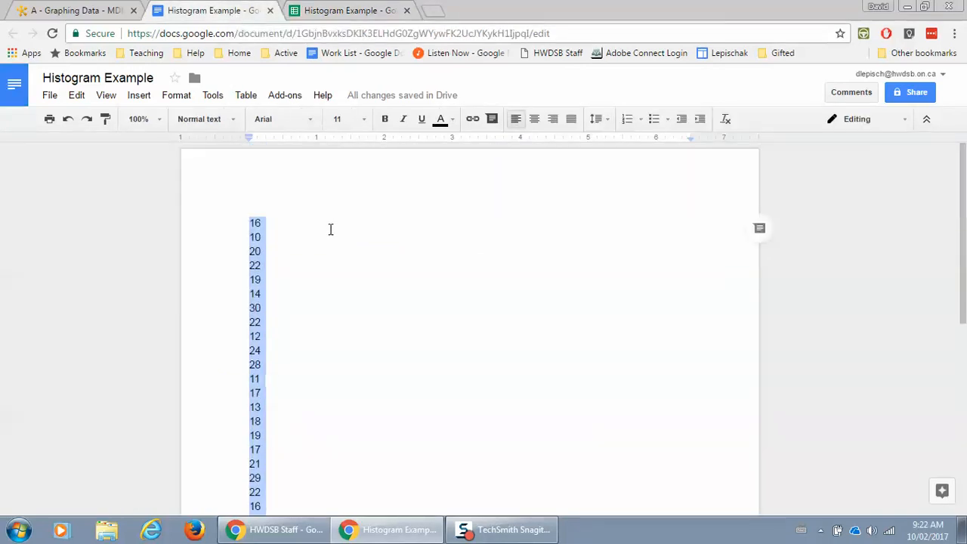
{"action": "left_click", "coordinate": [250, 224]}
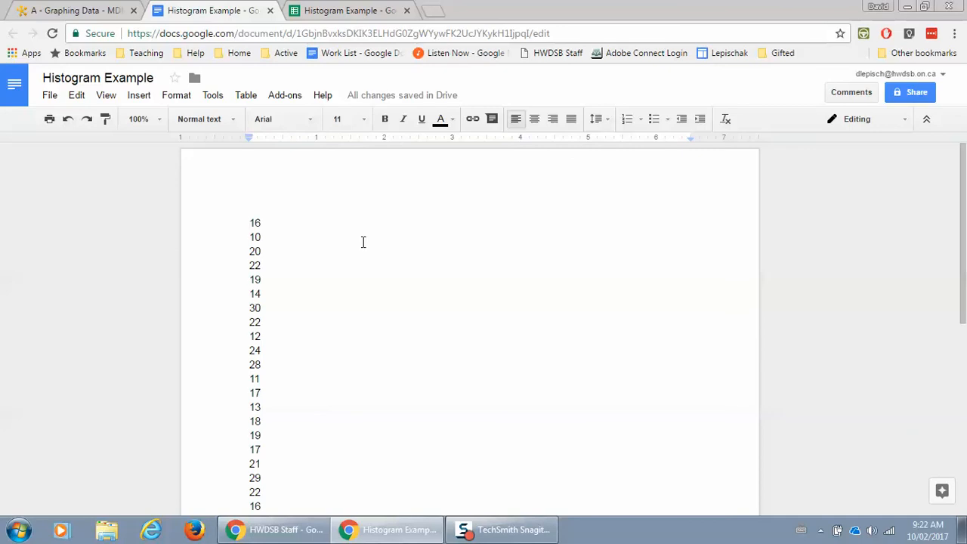
{"action": "key", "text": "Return"}
{"action": "key", "text": "ctrl+v"}
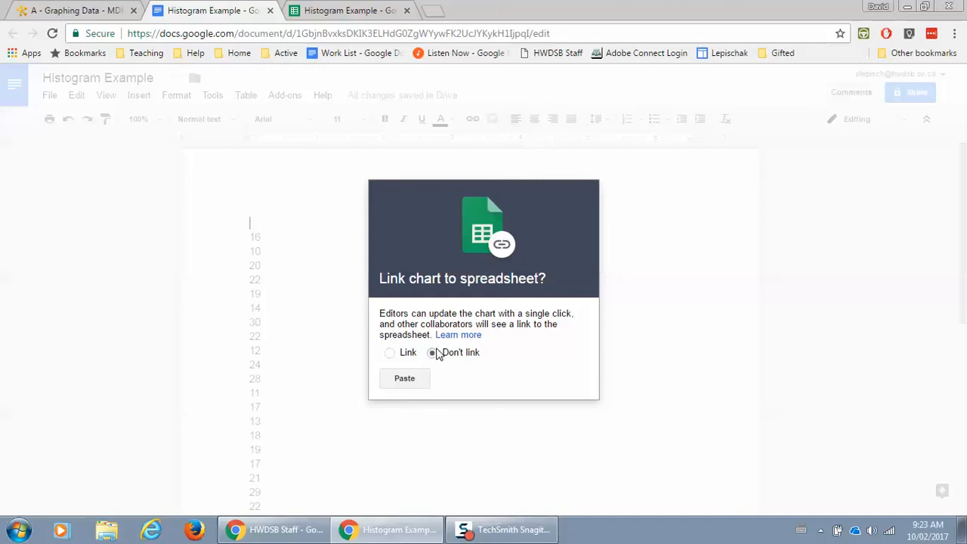
{"action": "left_click", "coordinate": [404, 380]}
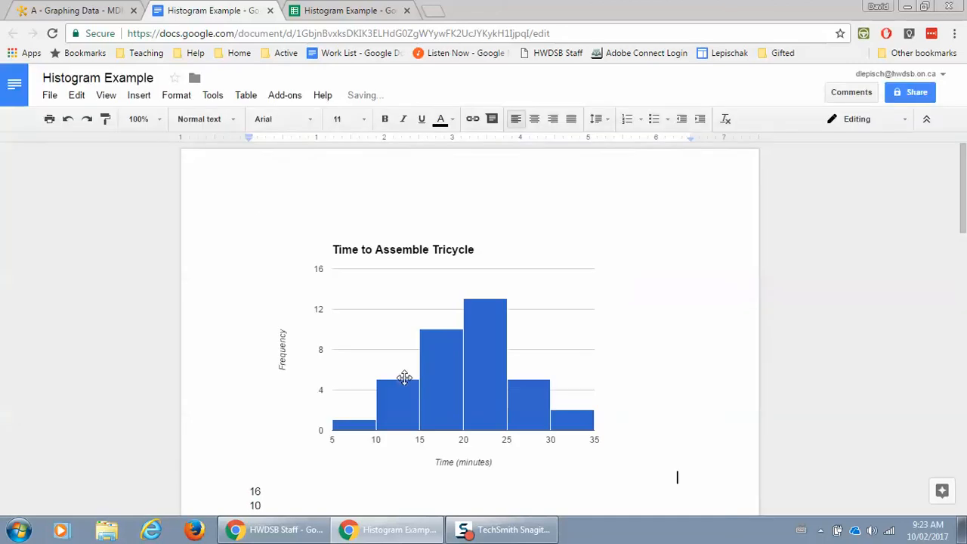
Delete the list of assembly-time numbers below the pasted chart.
{"action": "scroll", "coordinate": [384, 412], "scroll_direction": "down", "scroll_amount": 3}
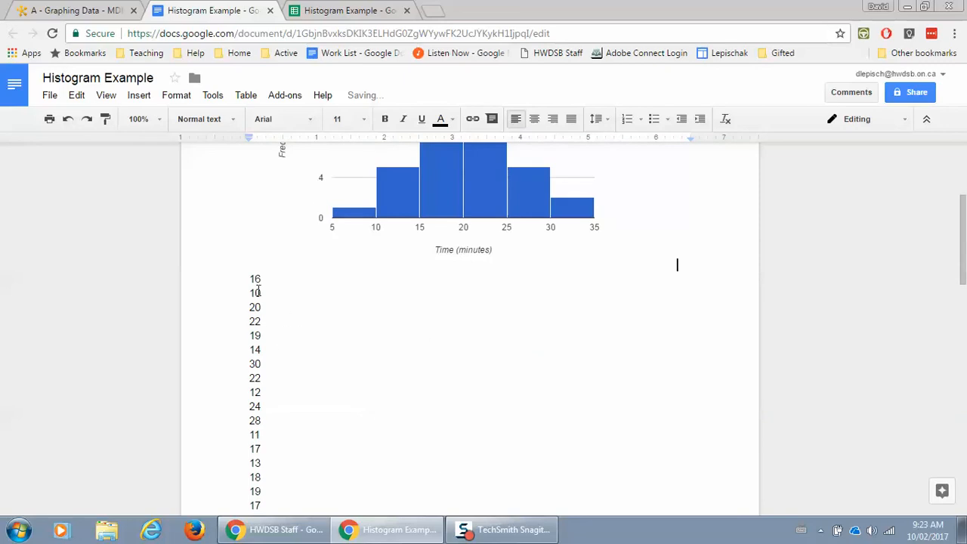
{"action": "left_click_drag", "start_coordinate": [244, 276], "coordinate": [305, 538]}
{"action": "key", "text": "Delete"}
{"action": "scroll", "coordinate": [352, 383], "scroll_direction": "up", "scroll_amount": 4}
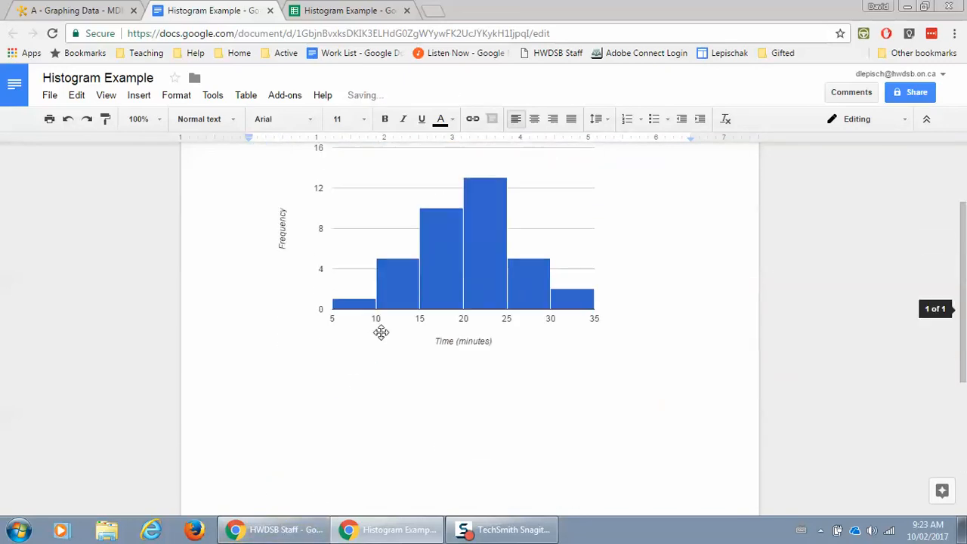
{"action": "left_click", "coordinate": [374, 253]}
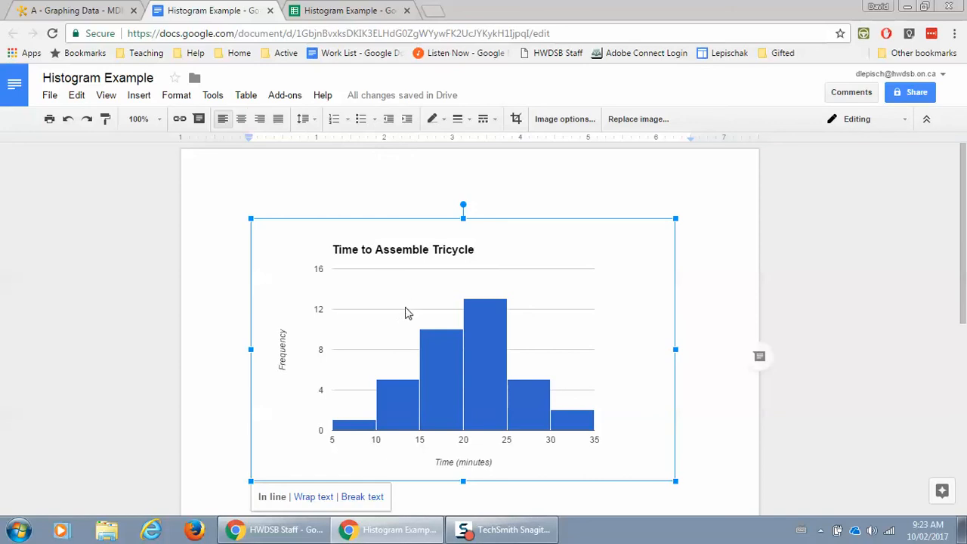
{"action": "scroll", "coordinate": [411, 355], "scroll_direction": "down", "scroll_amount": 4}
{"action": "left_click", "coordinate": [421, 317]}
{"action": "scroll", "coordinate": [420, 290], "scroll_direction": "up", "scroll_amount": 3}
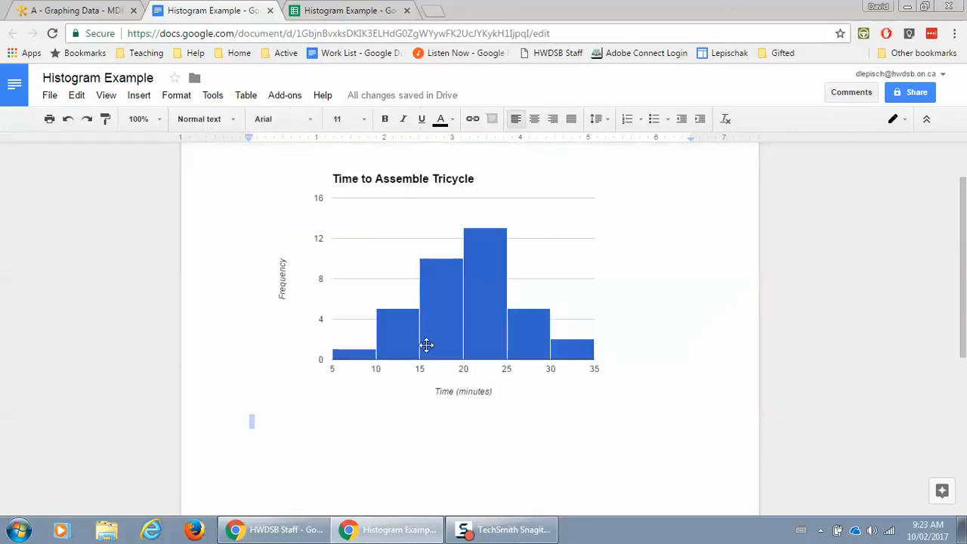